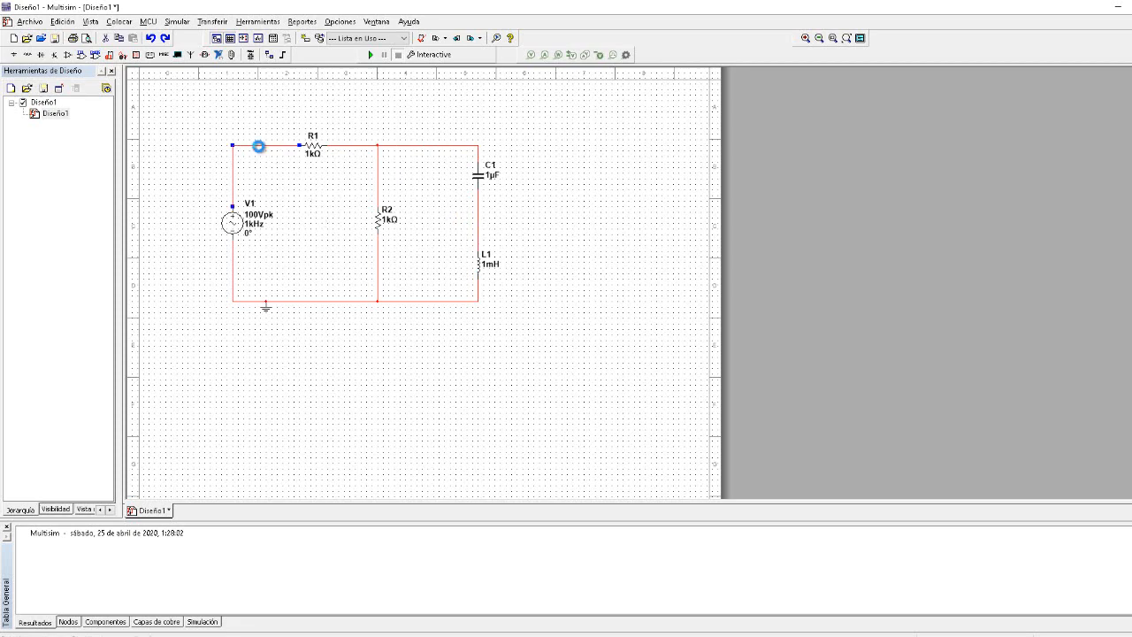
- Set the preferred name of the node between source V1 and resistor R1 to Va
{"action": "double_click", "coordinate": [259, 147]}
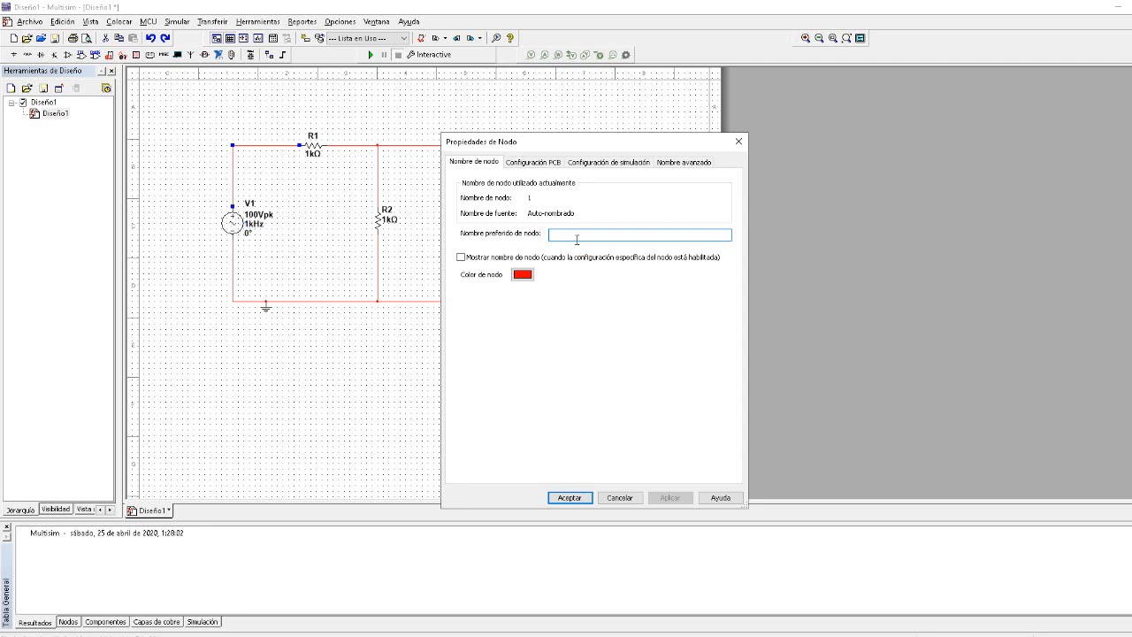
{"action": "type", "text": "vo"}
{"action": "left_click", "coordinate": [570, 497]}
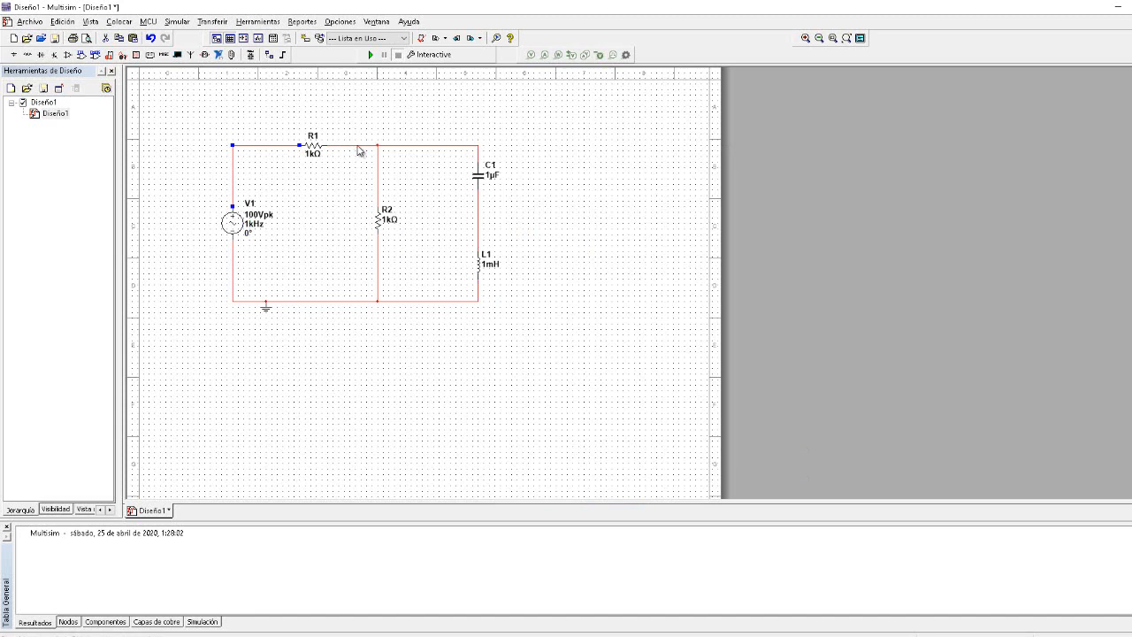
- Name the node joining R1, R2 and C1 as Vb, and check the preferred name of the node between C1 and L1
{"action": "left_click", "coordinate": [376, 145]}
{"action": "left_click", "coordinate": [378, 148]}
{"action": "left_click", "coordinate": [394, 157]}
{"action": "double_click", "coordinate": [369, 146]}
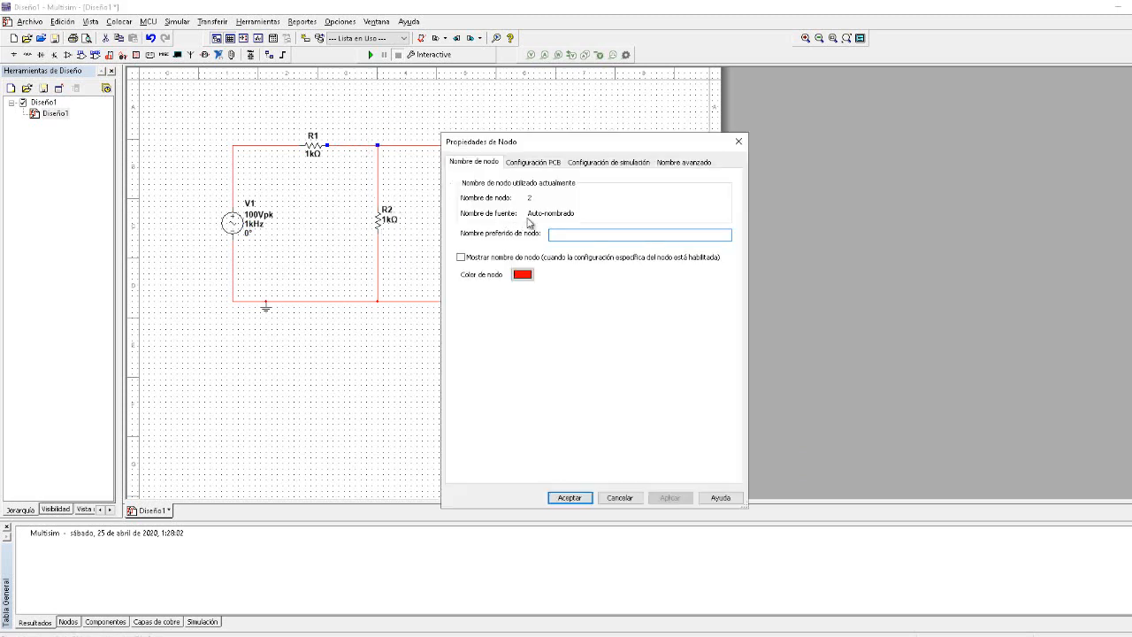
{"action": "type", "text": "Vb"}
{"action": "key", "text": "Return"}
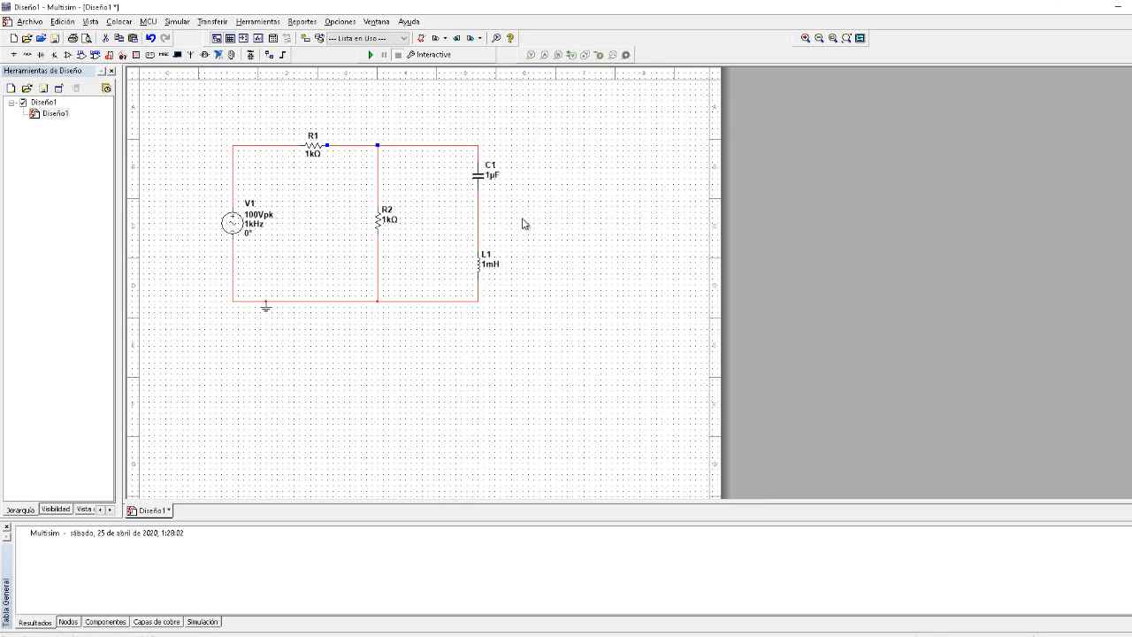
{"action": "double_click", "coordinate": [478, 224]}
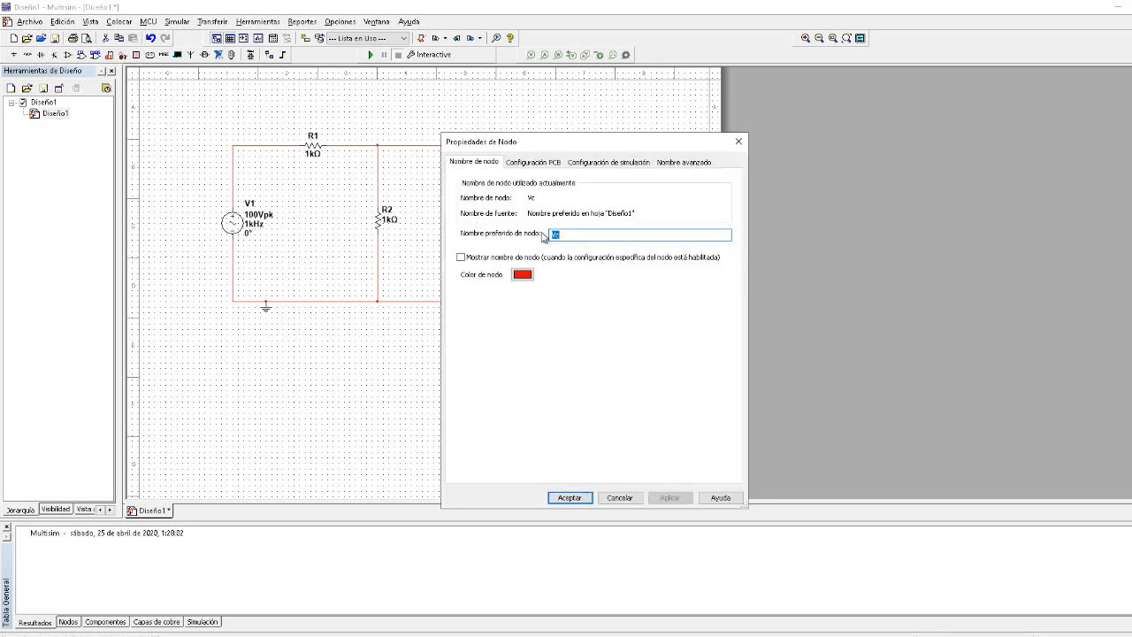
{"action": "left_click", "coordinate": [567, 503]}
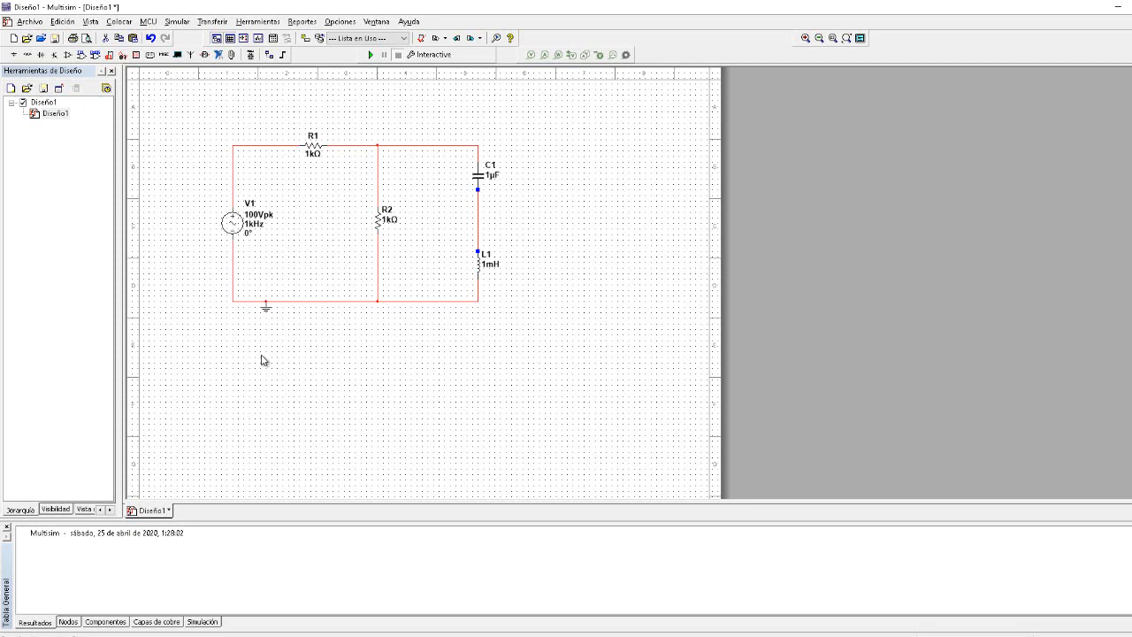
- Set source V1's AC analysis magnitude to 100 V and its phase to 60°, matching the AC analysis phase to it
{"action": "double_click", "coordinate": [233, 224]}
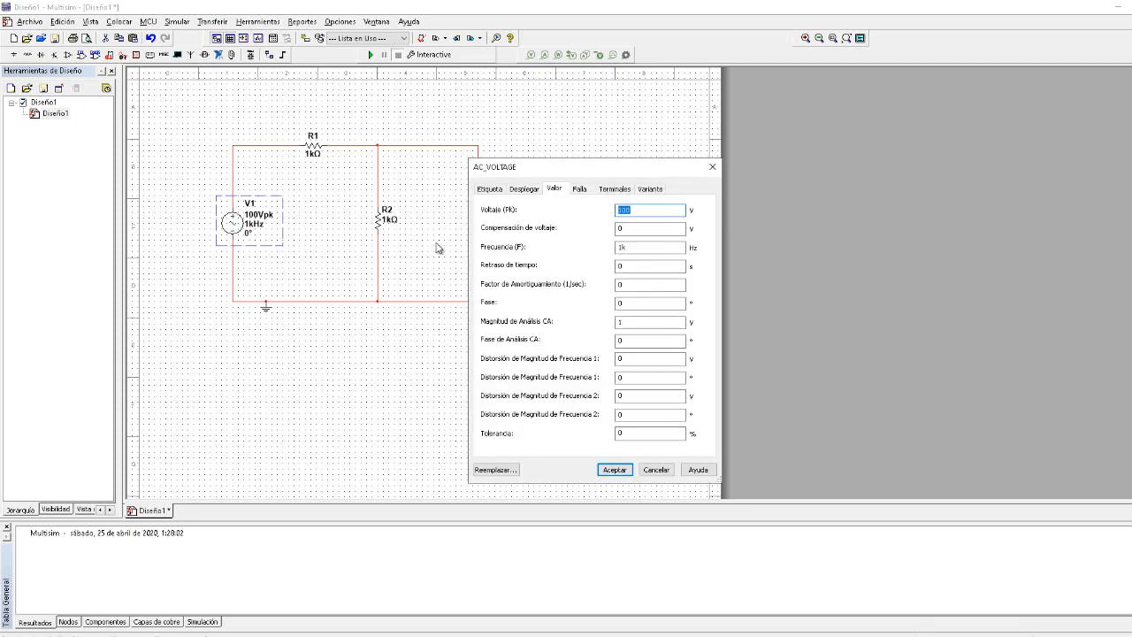
{"action": "left_click_drag", "start_coordinate": [605, 172], "coordinate": [645, 144]}
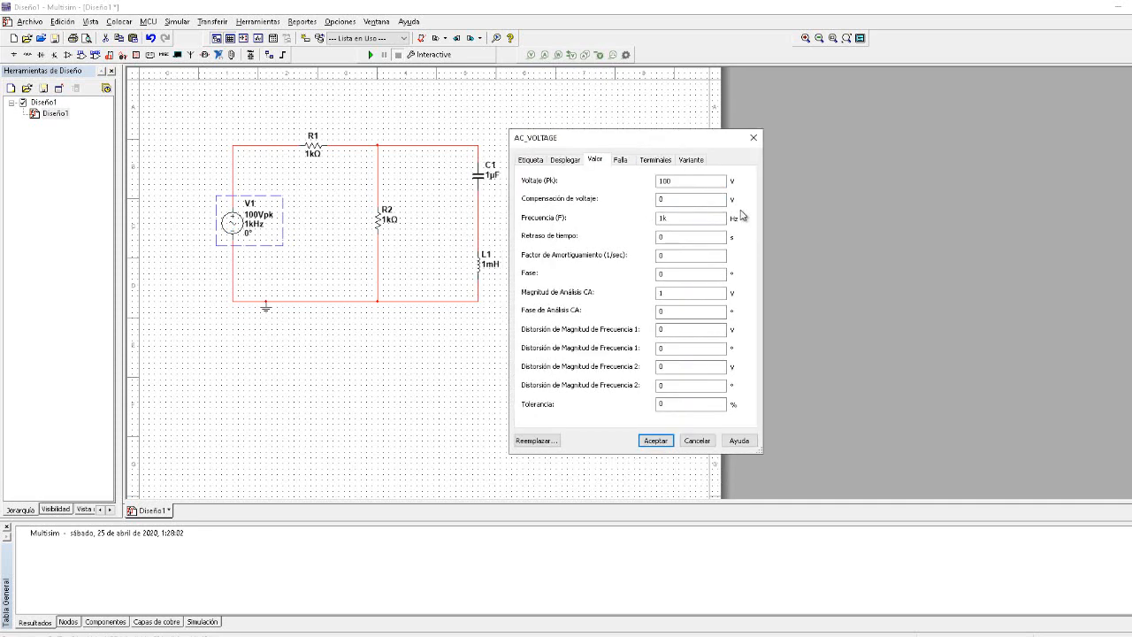
{"action": "left_click", "coordinate": [704, 181]}
{"action": "left_click", "coordinate": [677, 218]}
{"action": "left_click", "coordinate": [668, 292]}
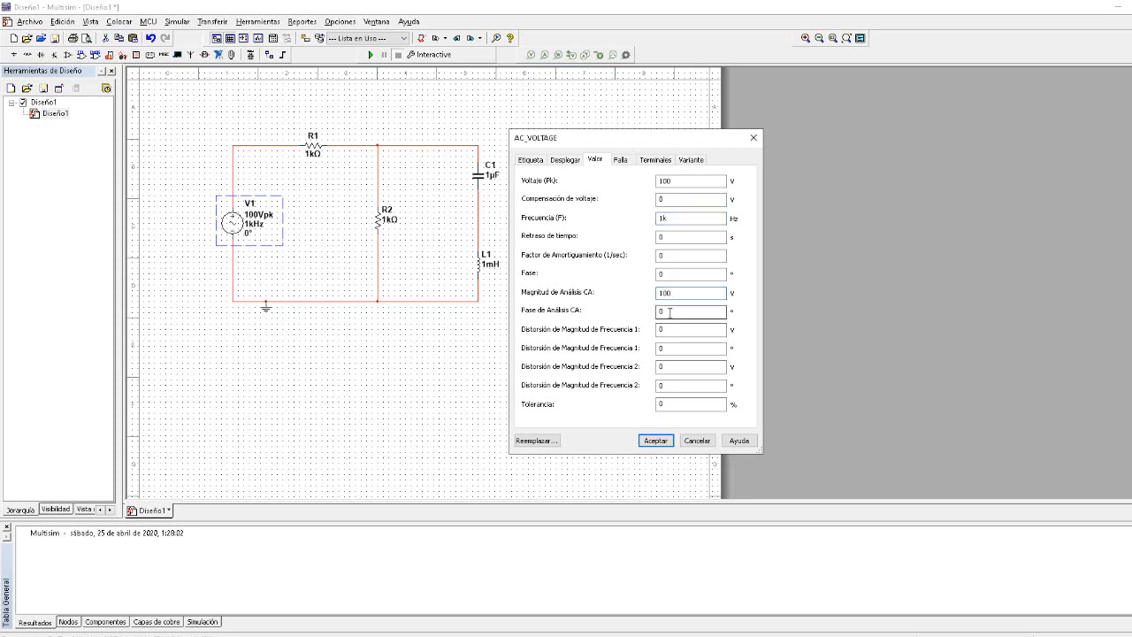
{"action": "left_click", "coordinate": [668, 275]}
{"action": "left_click", "coordinate": [680, 278]}
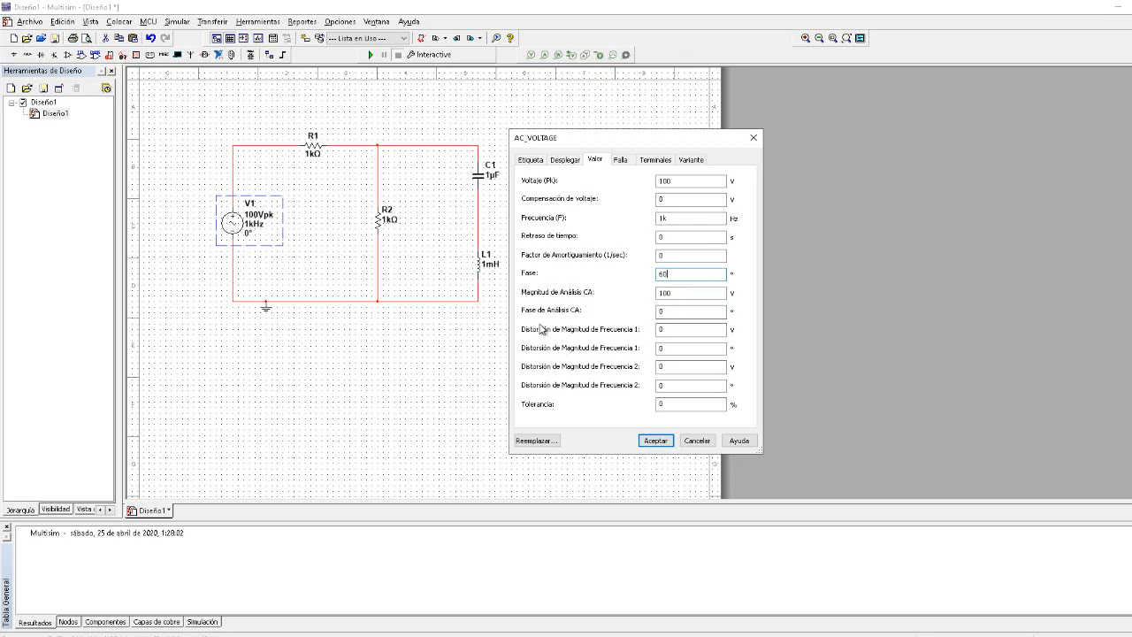
{"action": "double_click", "coordinate": [659, 312]}
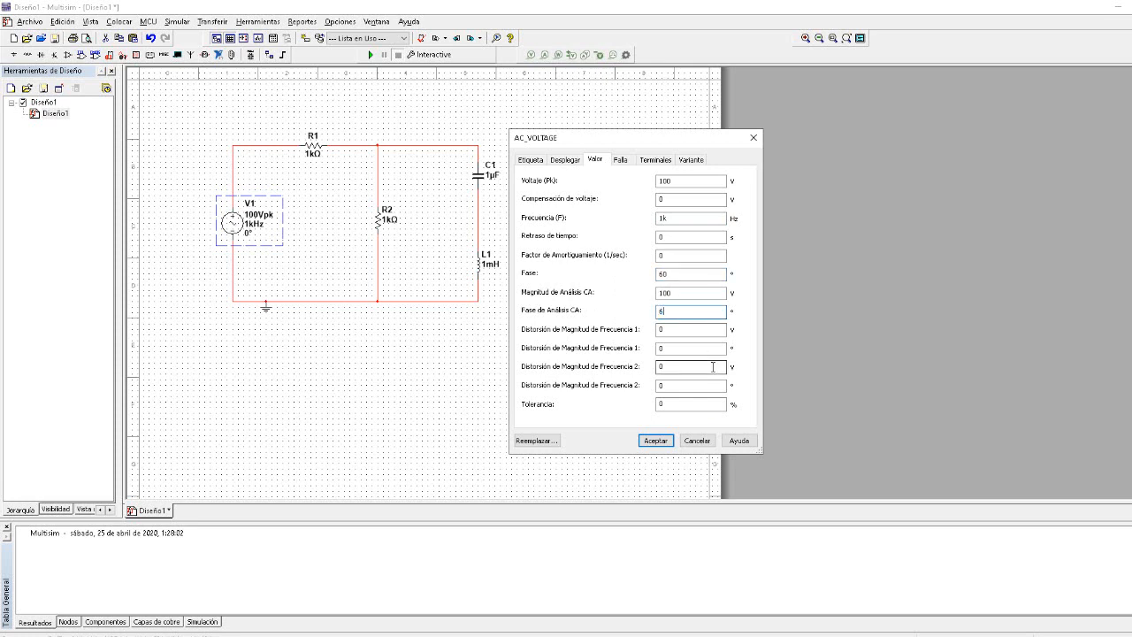
{"action": "left_click", "coordinate": [656, 440]}
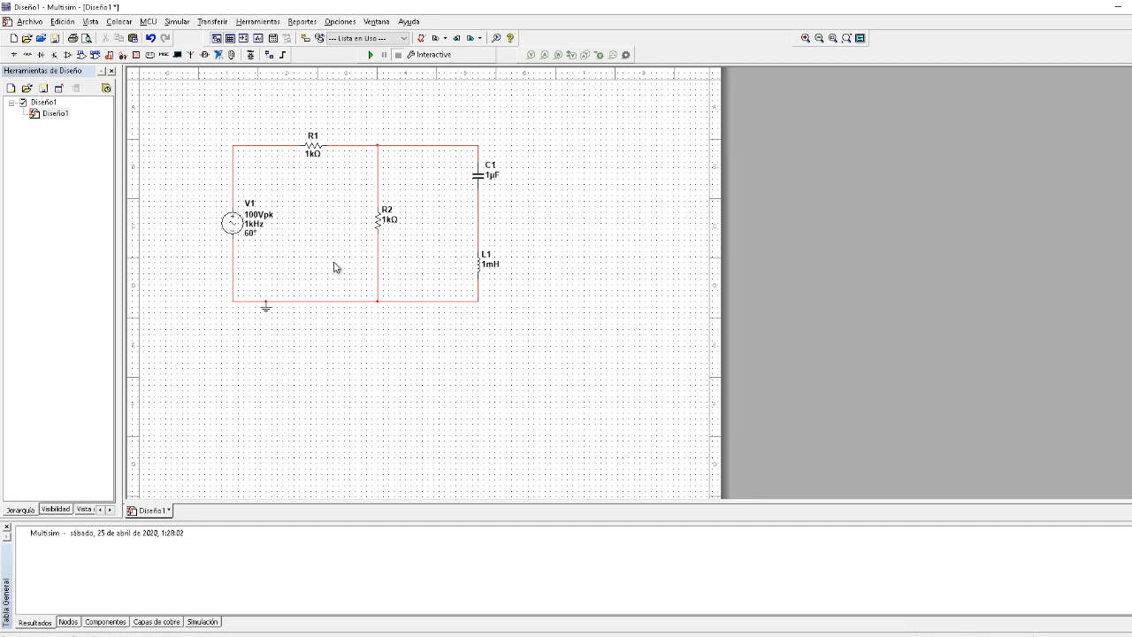
- Choose the single-frequency AC analysis and auto-detect its frequency from the circuit
{"action": "left_click", "coordinate": [183, 23]}
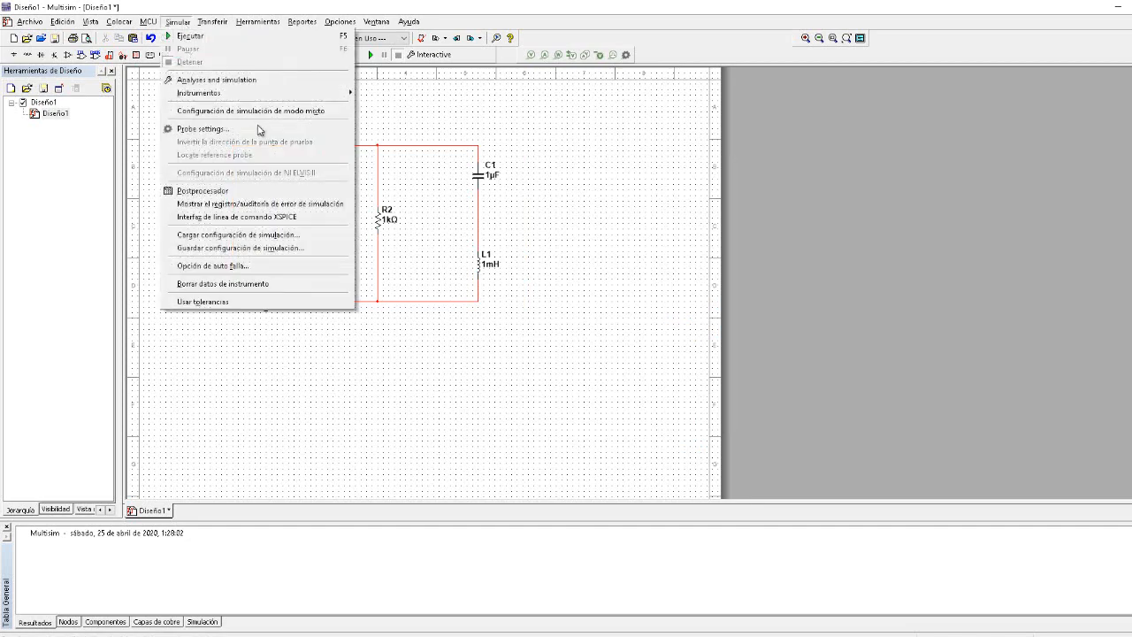
{"action": "left_click", "coordinate": [242, 81]}
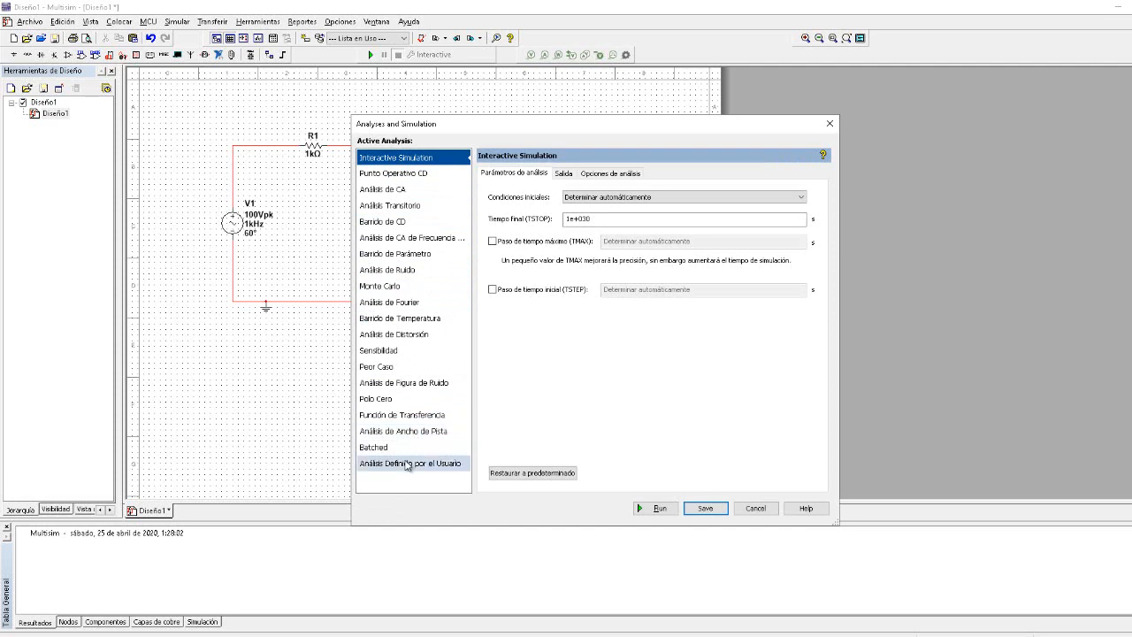
{"action": "left_click", "coordinate": [392, 244]}
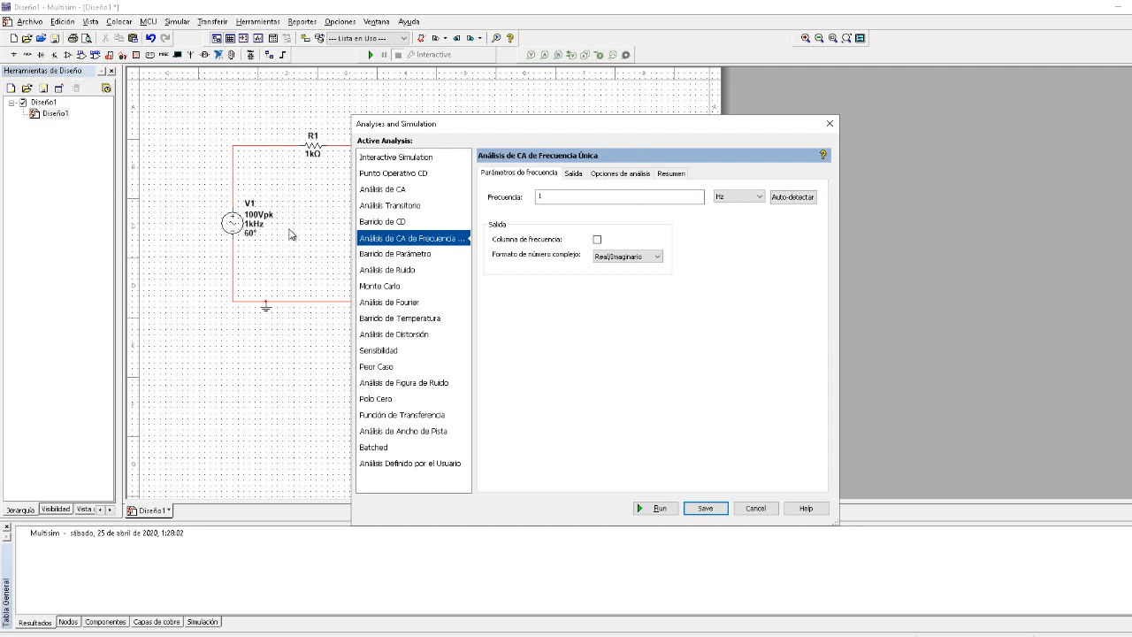
{"action": "left_click", "coordinate": [792, 197]}
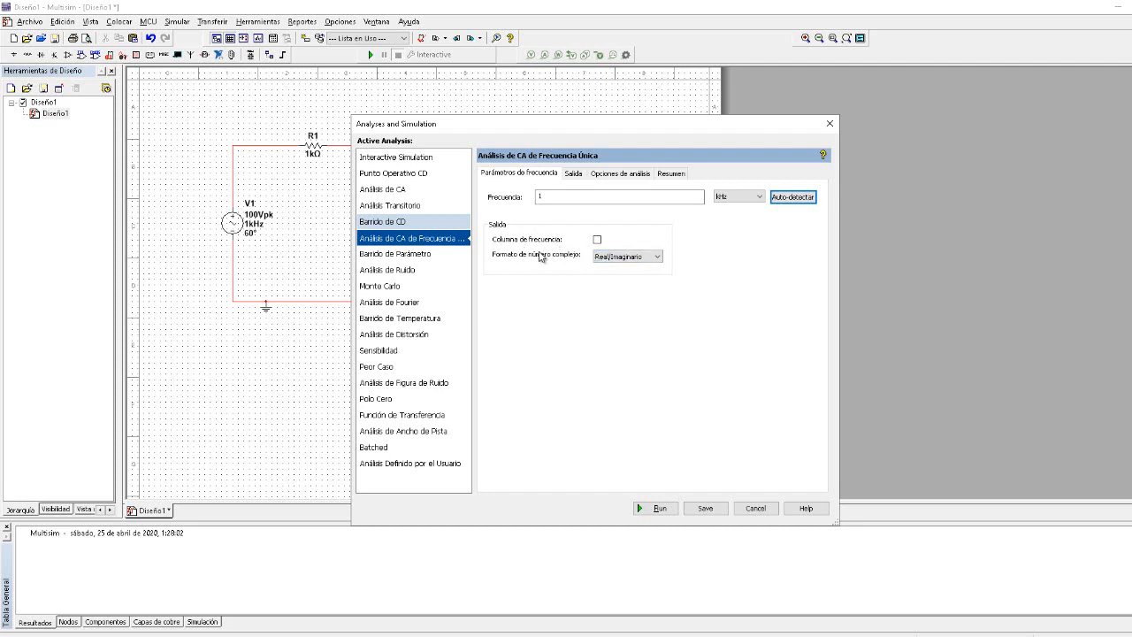
- Set the complex number format of the single-frequency AC analysis output to Magnitud/Fase
{"action": "left_click", "coordinate": [623, 256]}
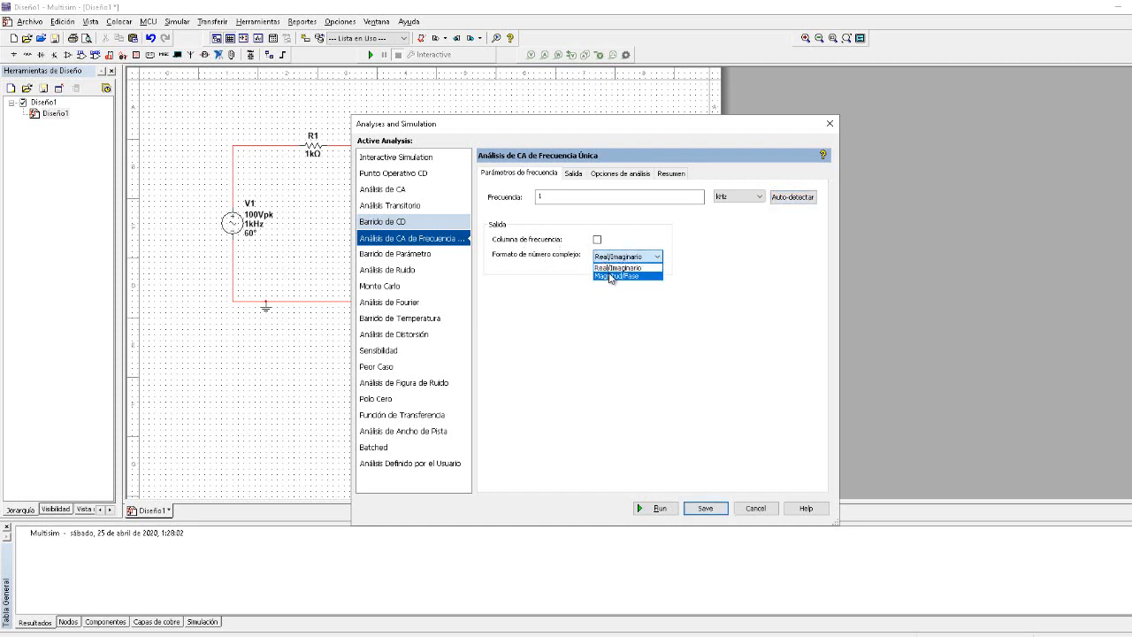
{"action": "left_click", "coordinate": [609, 286]}
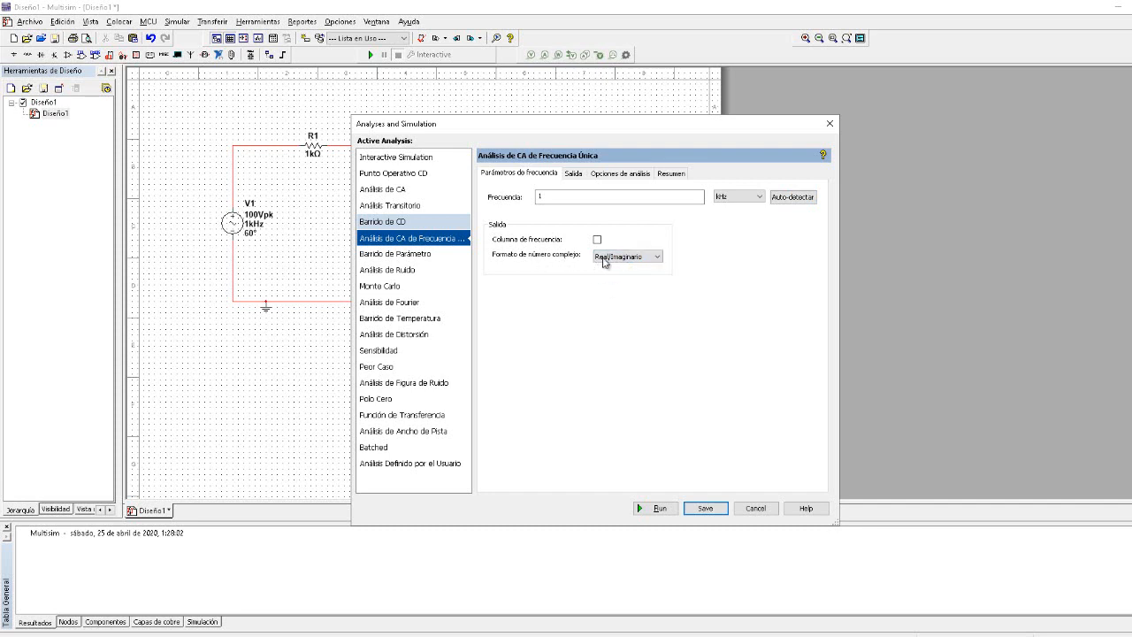
{"action": "left_click", "coordinate": [605, 256]}
{"action": "left_click", "coordinate": [588, 281]}
{"action": "left_click", "coordinate": [628, 257]}
{"action": "left_click", "coordinate": [608, 288]}
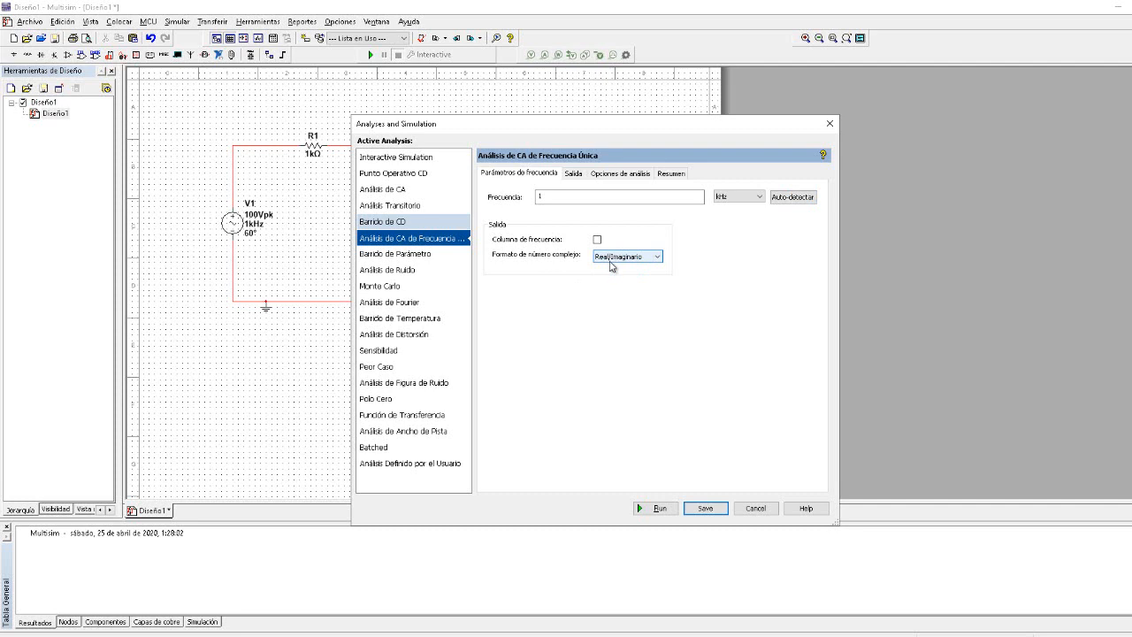
{"action": "left_click", "coordinate": [626, 257]}
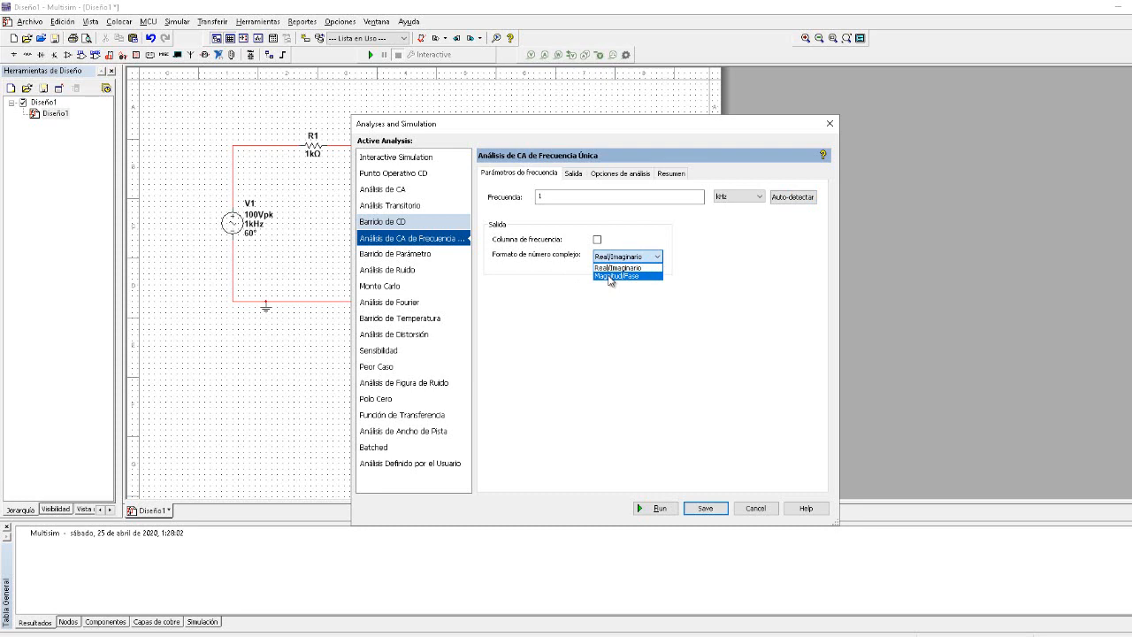
{"action": "left_click", "coordinate": [608, 277]}
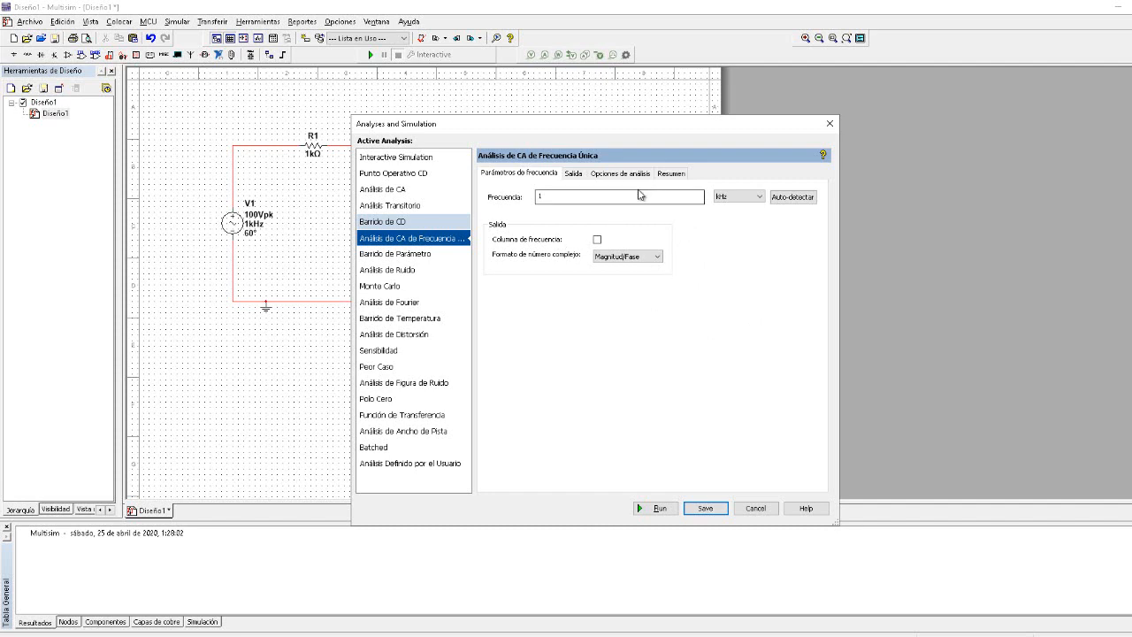
- Add the expression V(va)-V(vb) to the analysis outputs to obtain the voltage across R1
{"action": "left_click", "coordinate": [573, 177]}
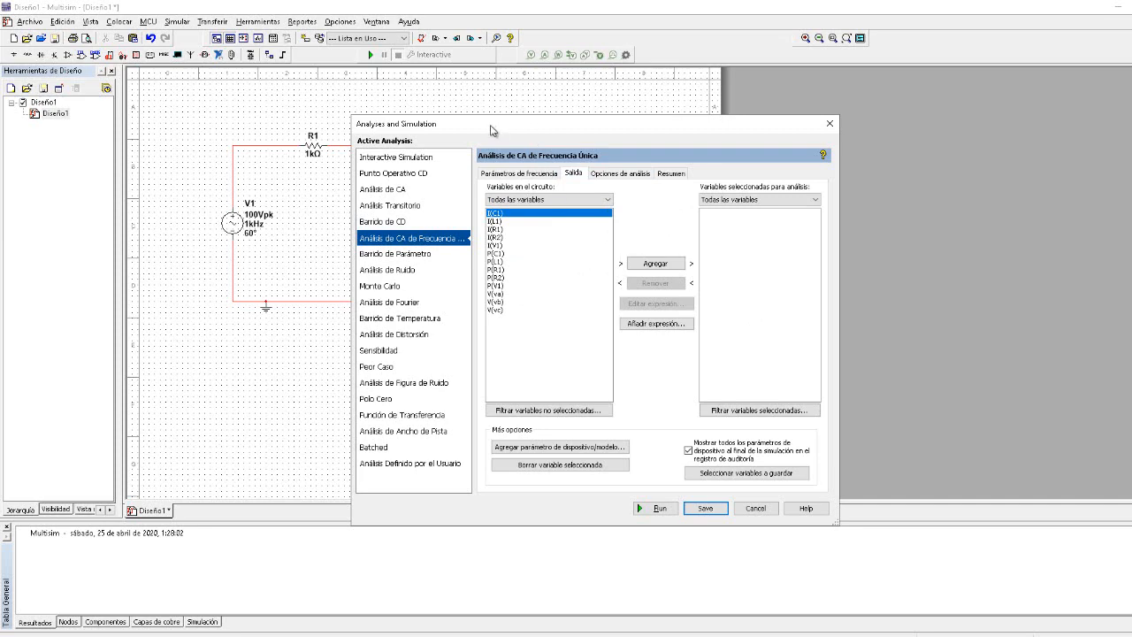
{"action": "left_click_drag", "start_coordinate": [491, 125], "coordinate": [727, 100]}
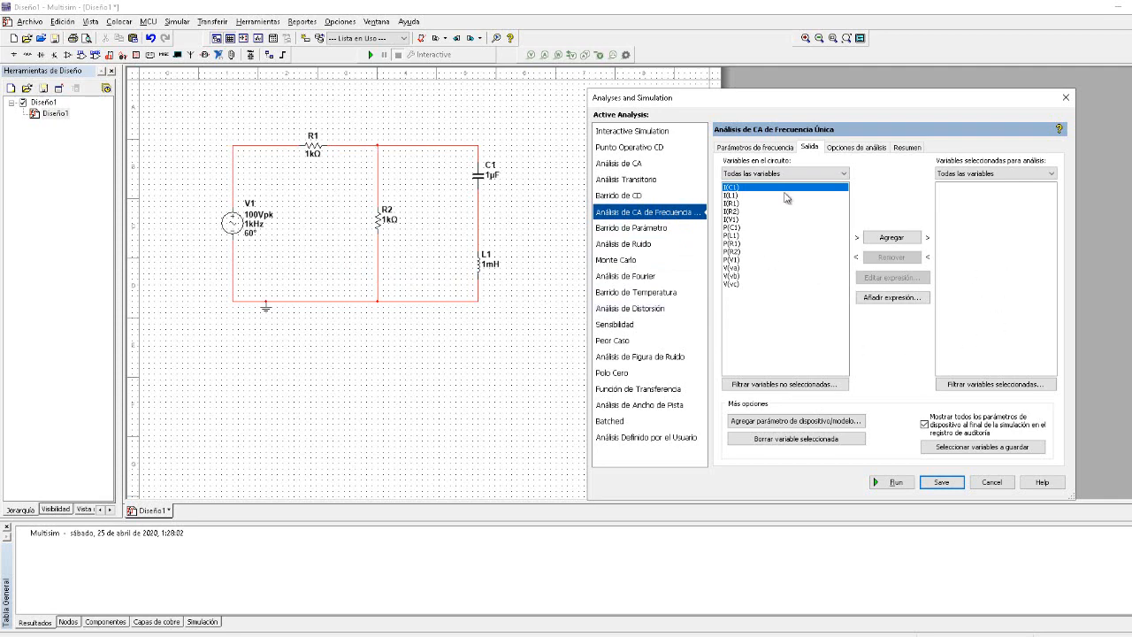
{"action": "left_click", "coordinate": [889, 299]}
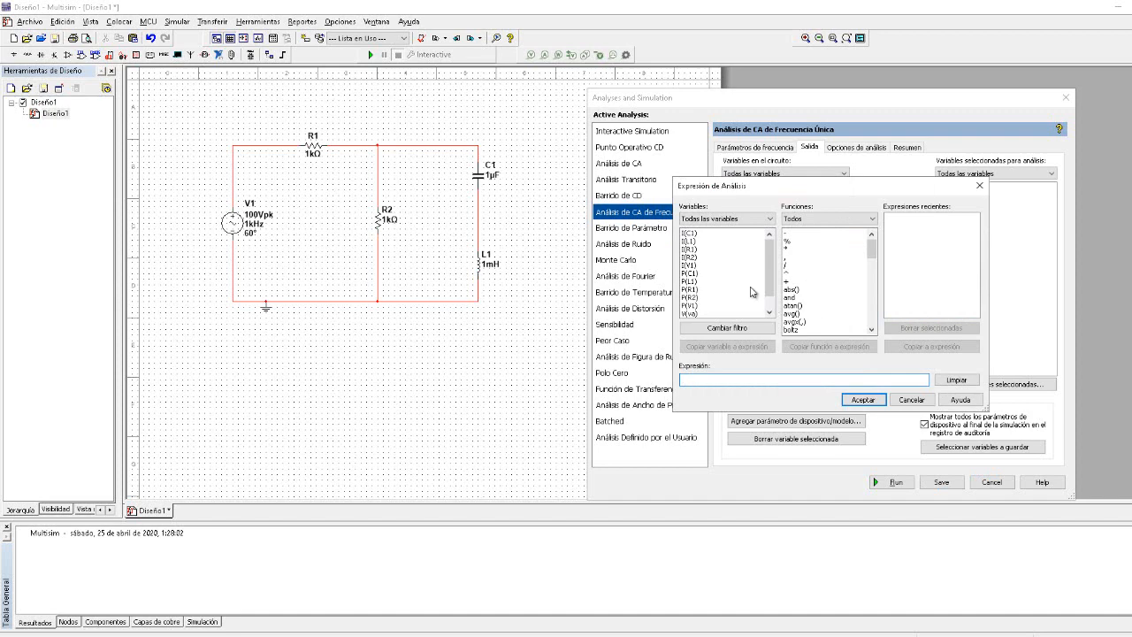
{"action": "scroll", "coordinate": [741, 285], "scroll_direction": "down", "scroll_amount": 1}
{"action": "scroll", "coordinate": [741, 290], "scroll_direction": "up", "scroll_amount": 1}
{"action": "scroll", "coordinate": [815, 289], "scroll_direction": "down", "scroll_amount": 3}
{"action": "scroll", "coordinate": [815, 292], "scroll_direction": "down", "scroll_amount": 9}
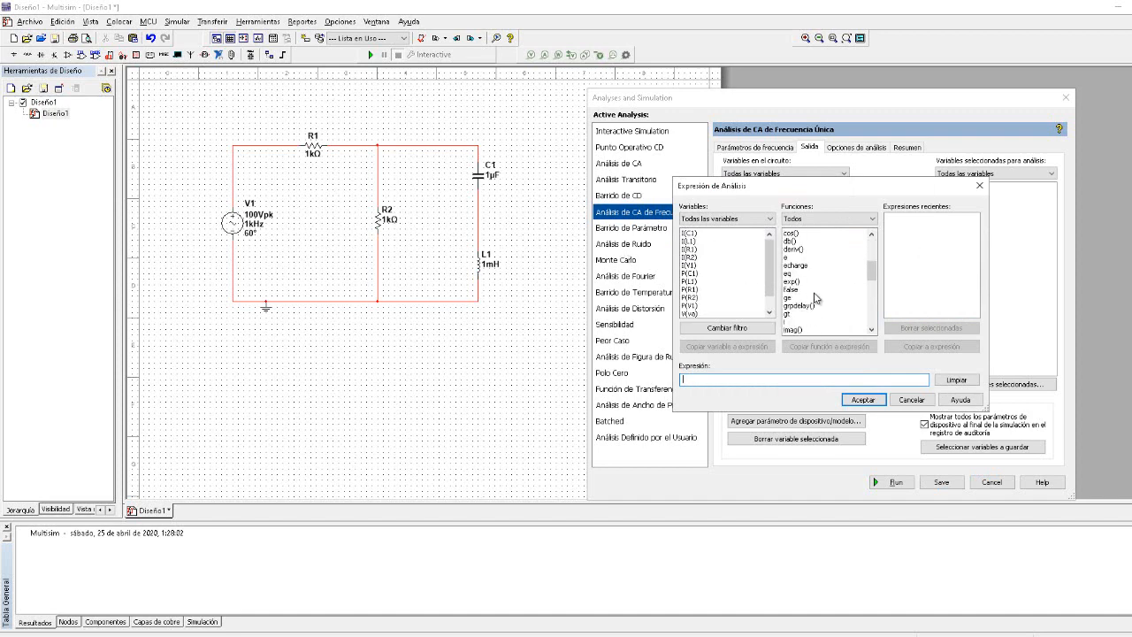
{"action": "scroll", "coordinate": [815, 297], "scroll_direction": "up", "scroll_amount": 12}
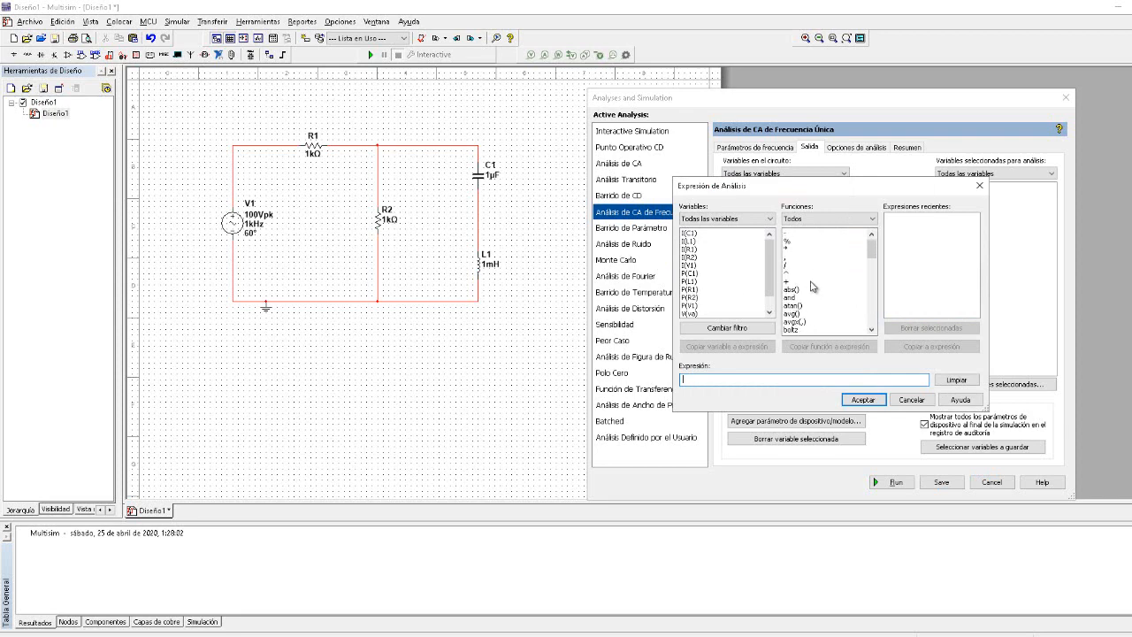
{"action": "scroll", "coordinate": [718, 294], "scroll_direction": "down", "scroll_amount": 1}
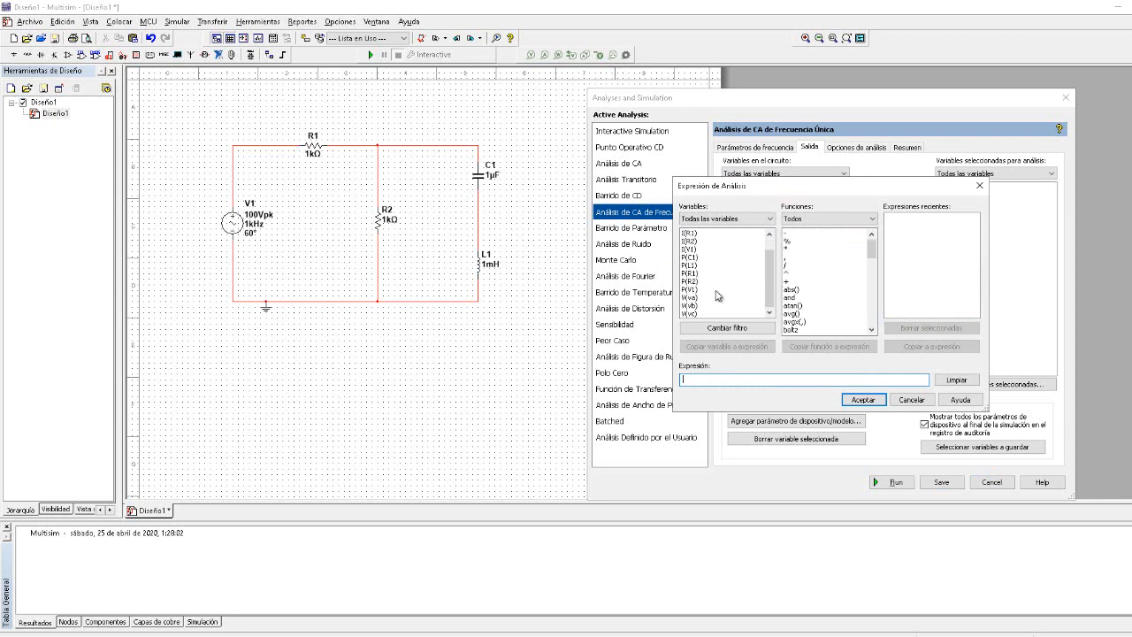
{"action": "left_click_drag", "start_coordinate": [733, 189], "coordinate": [497, 315]}
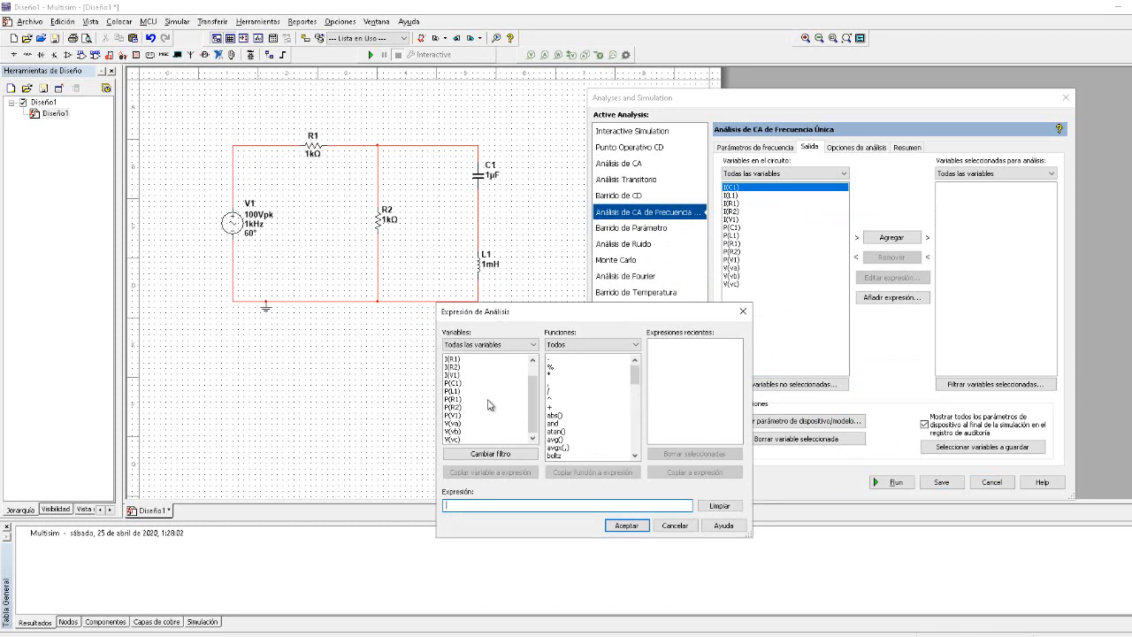
{"action": "left_click", "coordinate": [454, 424]}
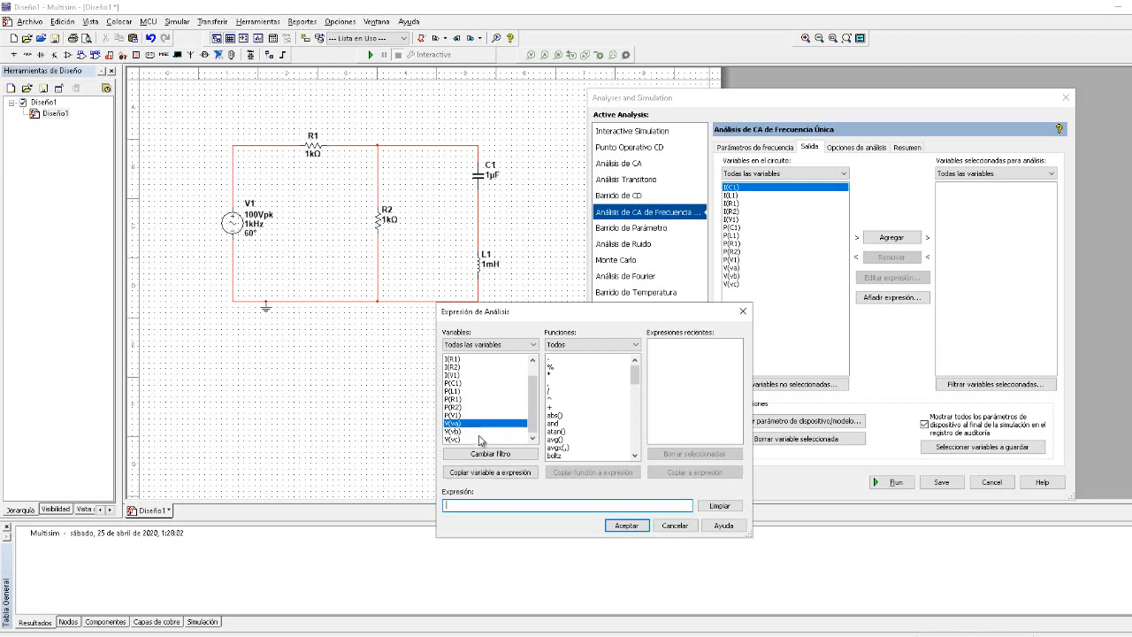
{"action": "double_click", "coordinate": [453, 424]}
{"action": "type", "text": "-"}
{"action": "double_click", "coordinate": [456, 431]}
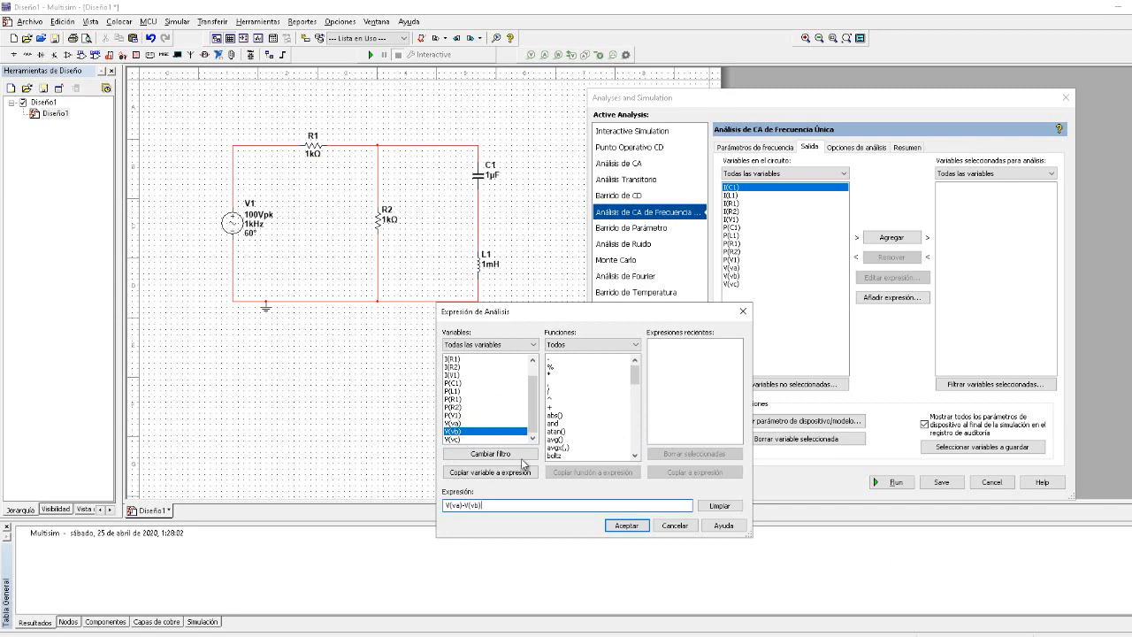
{"action": "left_click", "coordinate": [627, 526]}
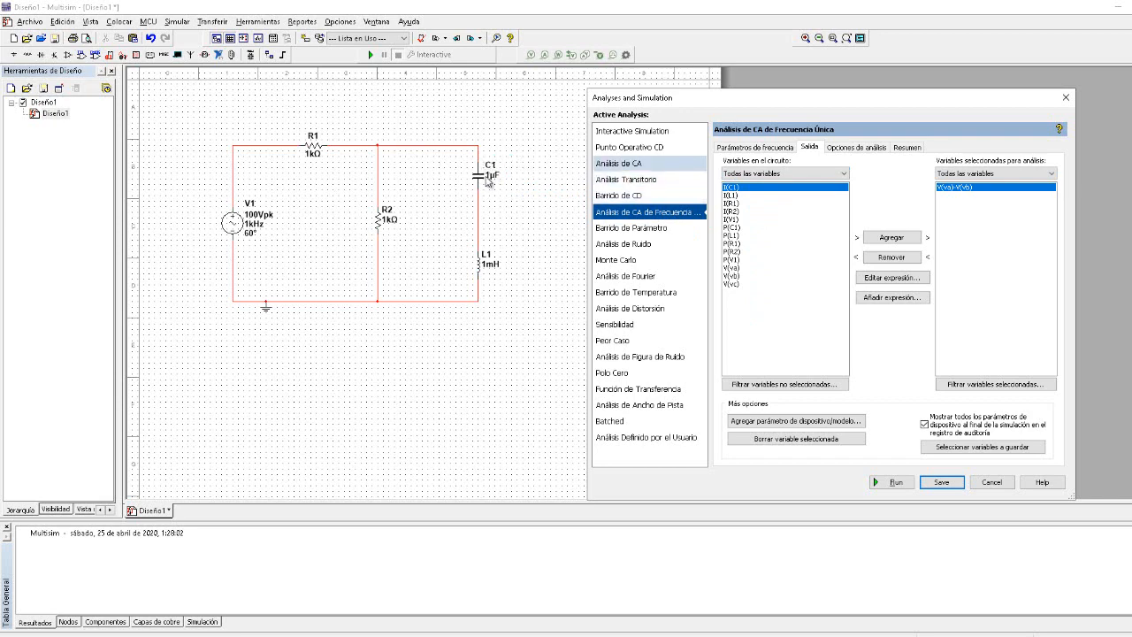
- Add the capacitor current I(C1) to the variables selected for analysis
{"action": "double_click", "coordinate": [743, 187]}
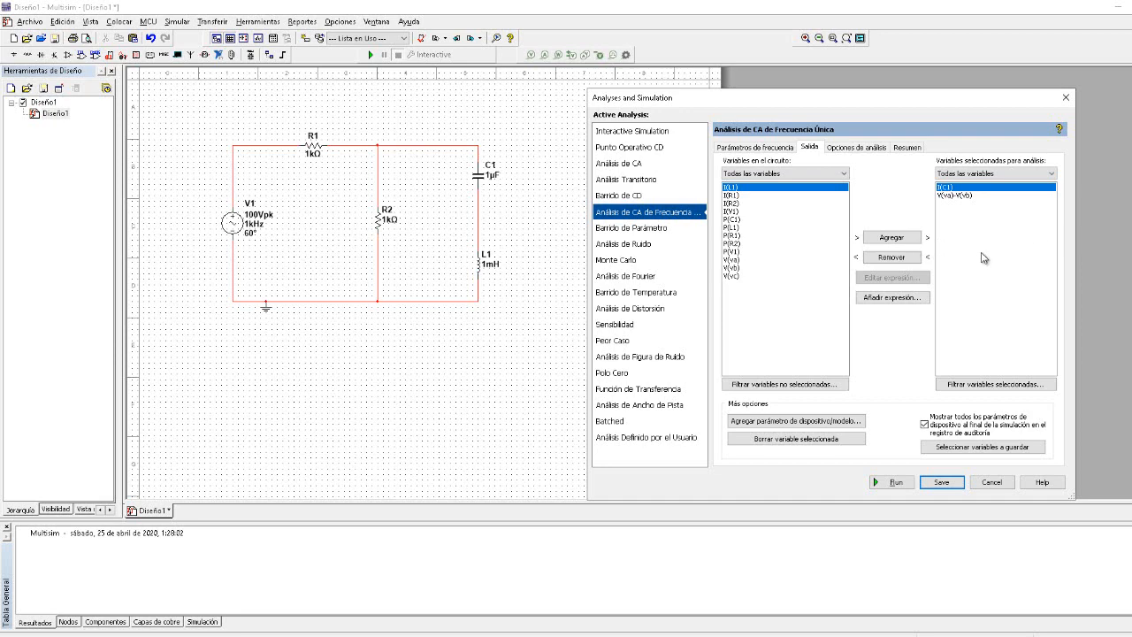
{"action": "left_click", "coordinate": [813, 275]}
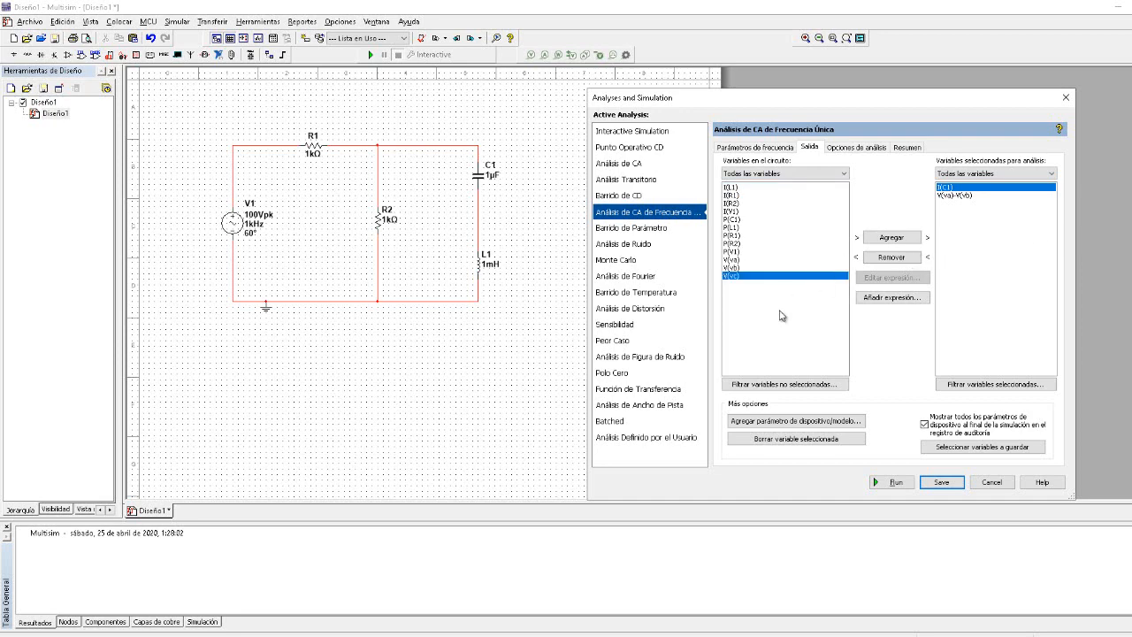
{"action": "left_click", "coordinate": [950, 195]}
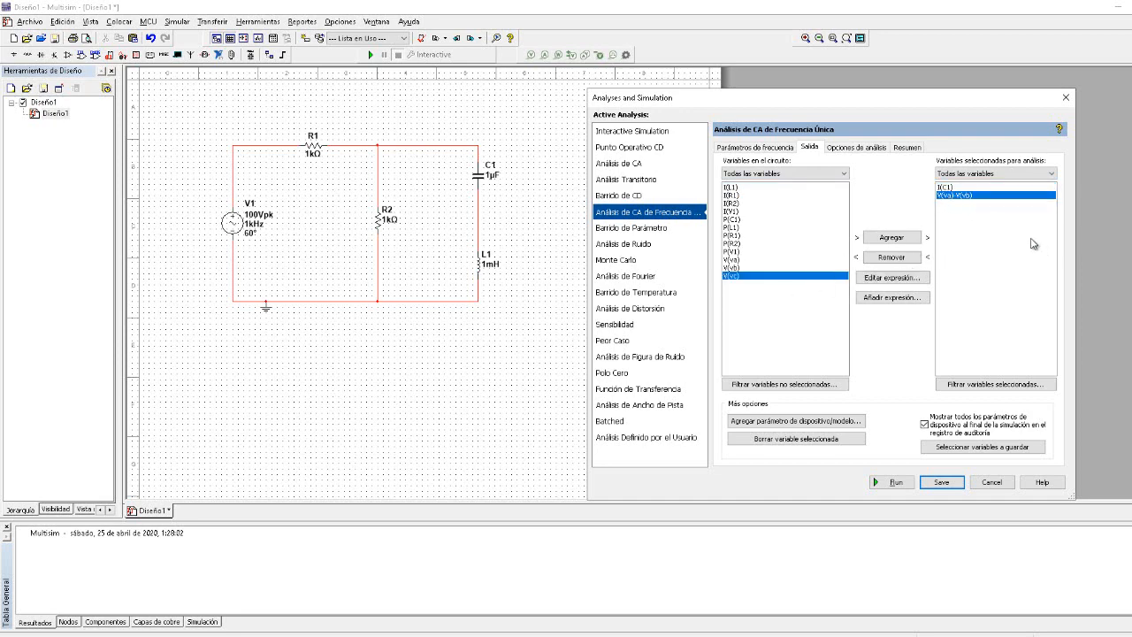
{"action": "left_click", "coordinate": [950, 188]}
{"action": "left_click", "coordinate": [956, 196]}
{"action": "left_click", "coordinate": [732, 188]}
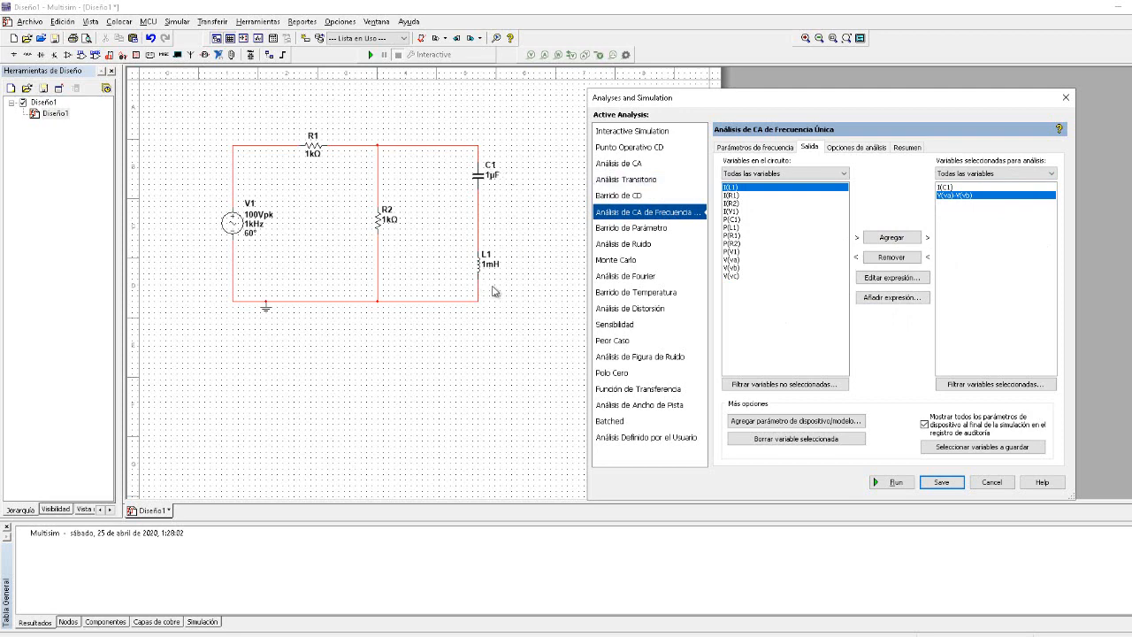
- Add the inductor current I(L1) to the variables selected for analysis and run the single-frequency AC analysis
{"action": "left_click", "coordinate": [891, 237]}
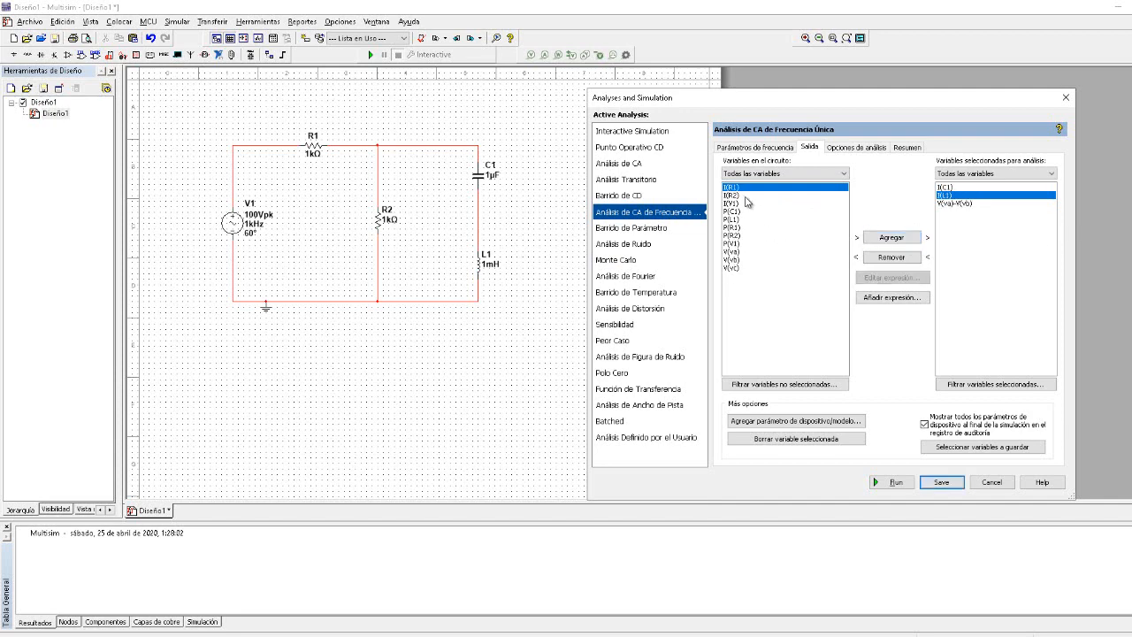
{"action": "left_click", "coordinate": [894, 482]}
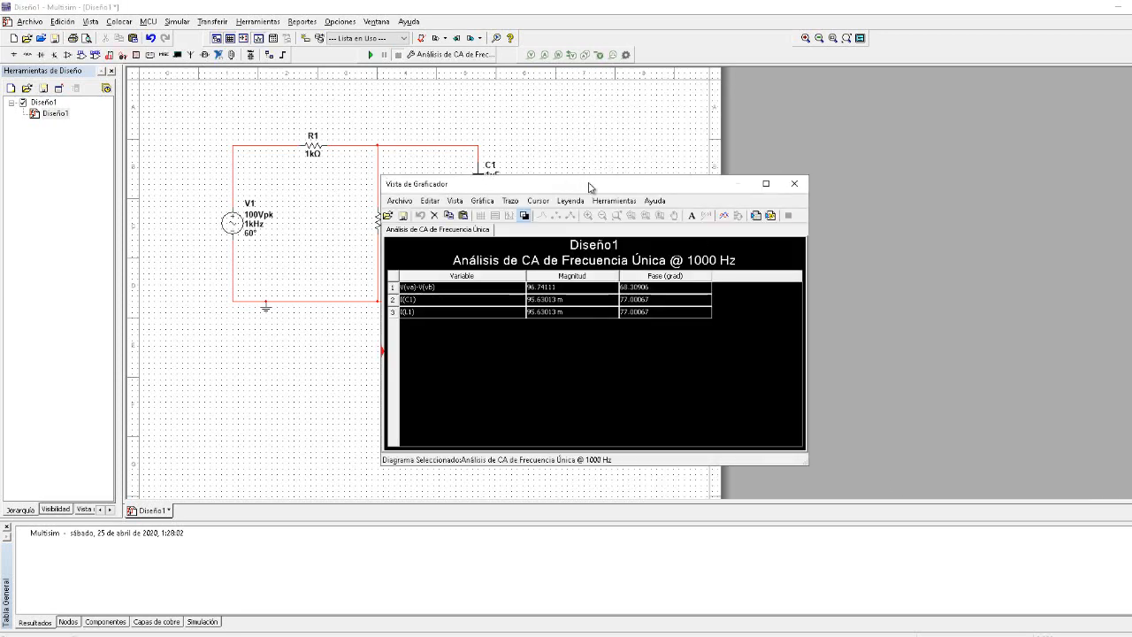
- Place the results window beside the circuit, examine the magnitude and phase of V(va)-V(vb), I(C1) and I(L1), and close it
{"action": "left_click_drag", "start_coordinate": [587, 183], "coordinate": [775, 129]}
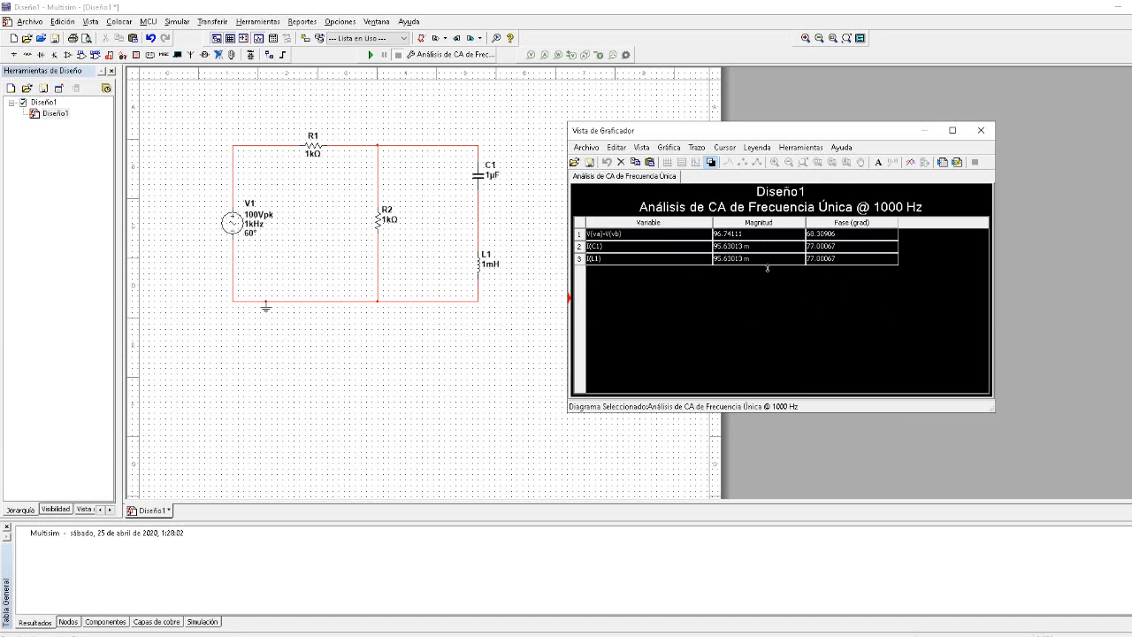
{"action": "left_click_drag", "start_coordinate": [782, 132], "coordinate": [817, 120]}
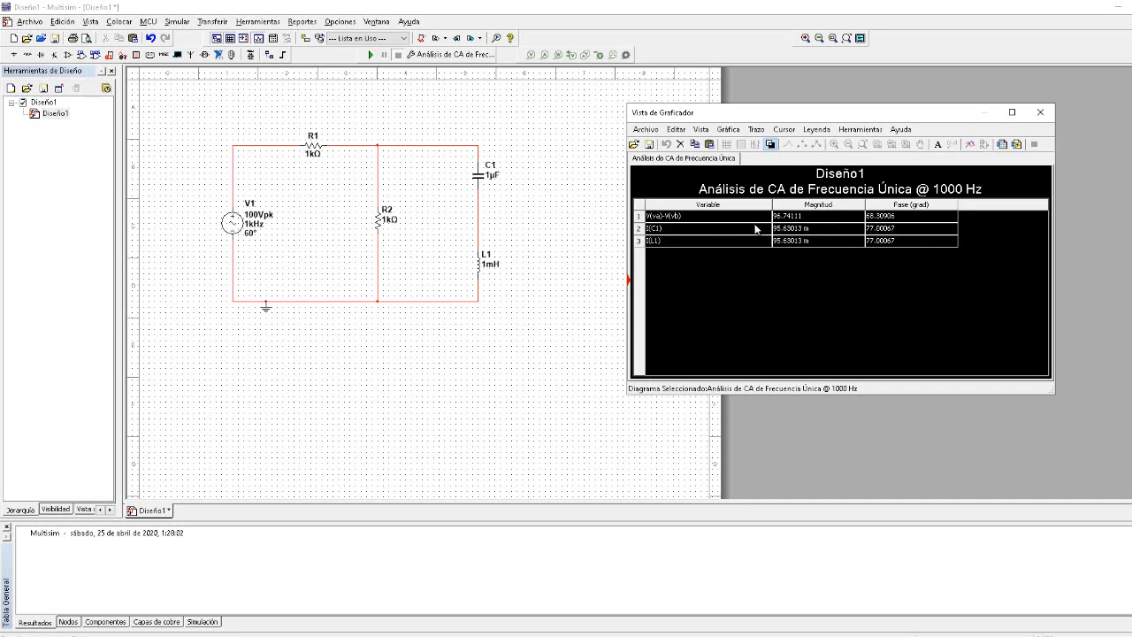
{"action": "left_click_drag", "start_coordinate": [789, 120], "coordinate": [772, 125]}
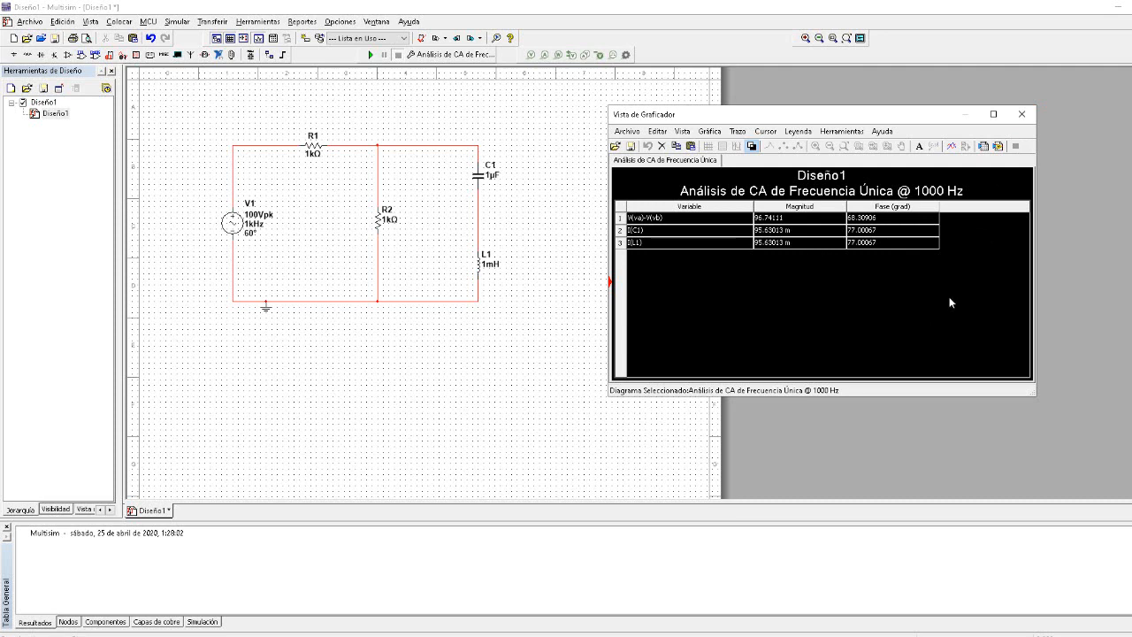
{"action": "left_click", "coordinate": [1023, 114]}
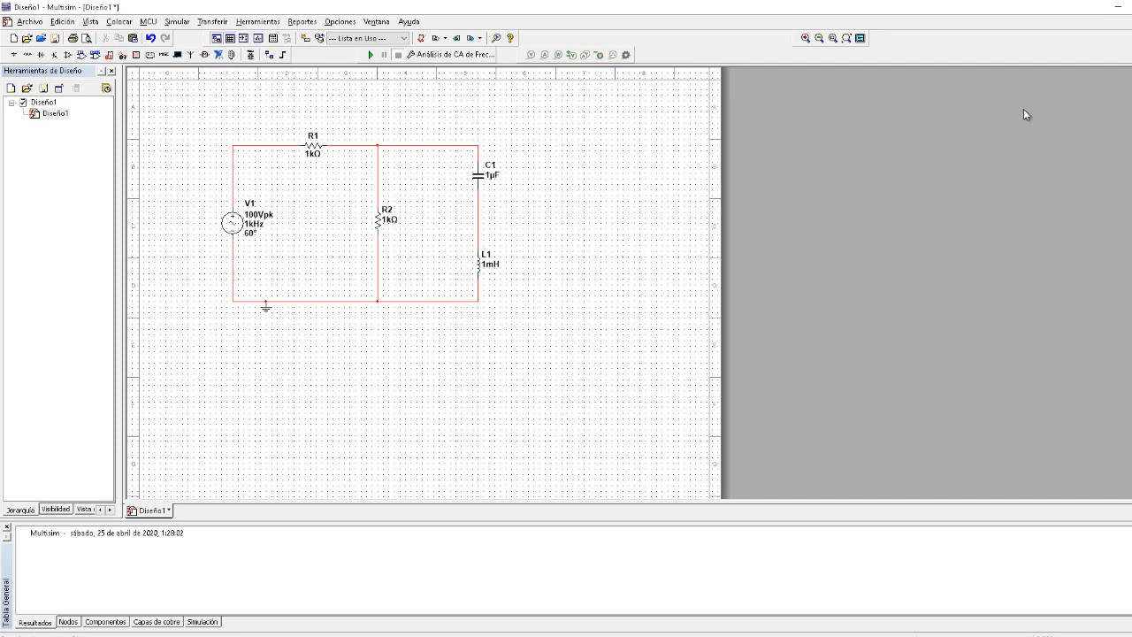